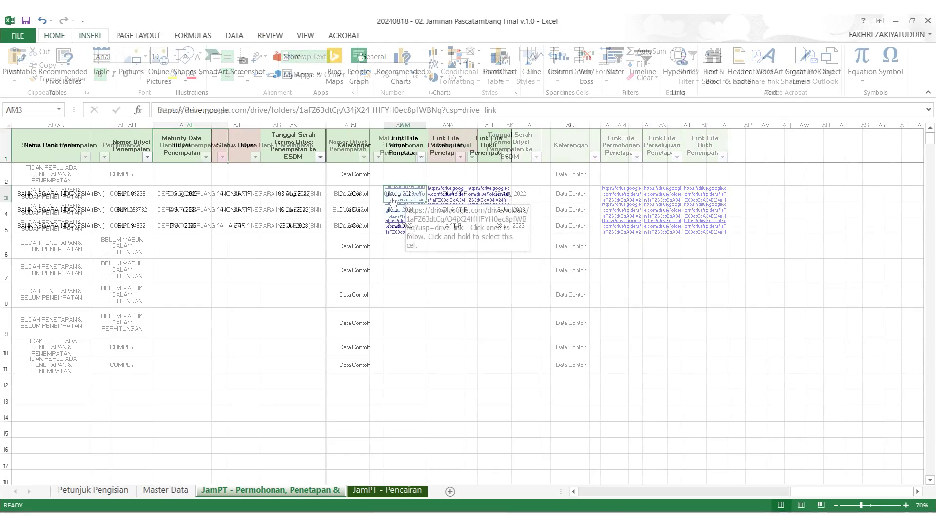
click(399, 110)
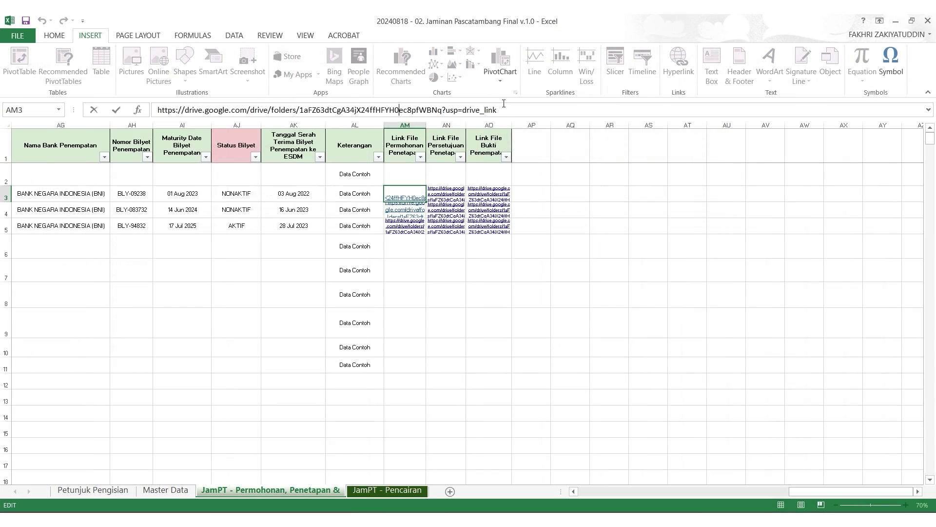
drag(504, 103, 167, 110)
right_click(169, 113)
click(192, 132)
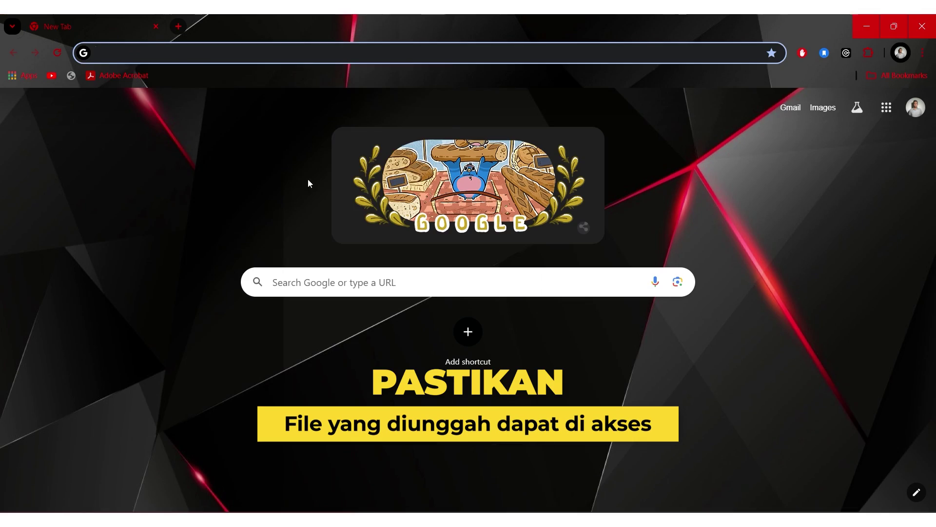
right_click(178, 54)
click(214, 153)
key(Return)
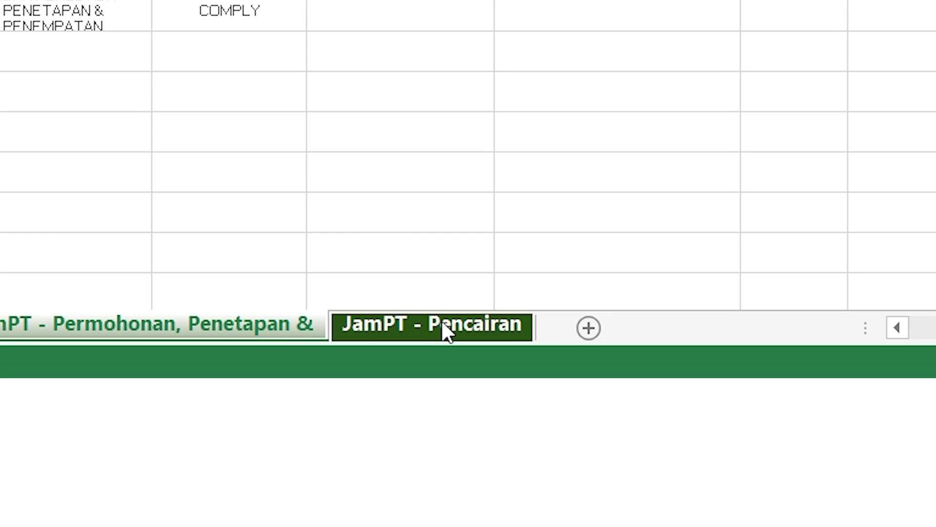
Switch to the JamPT - Pencairan sheet to view its 2021-2025 Penetapan rows.
click(441, 320)
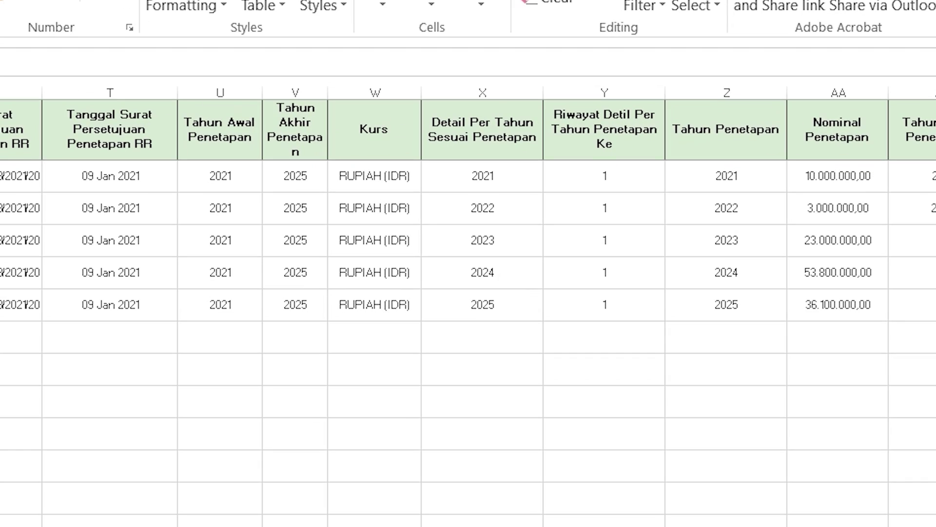
Insert a blank row above the 2023 row.
click(428, 290)
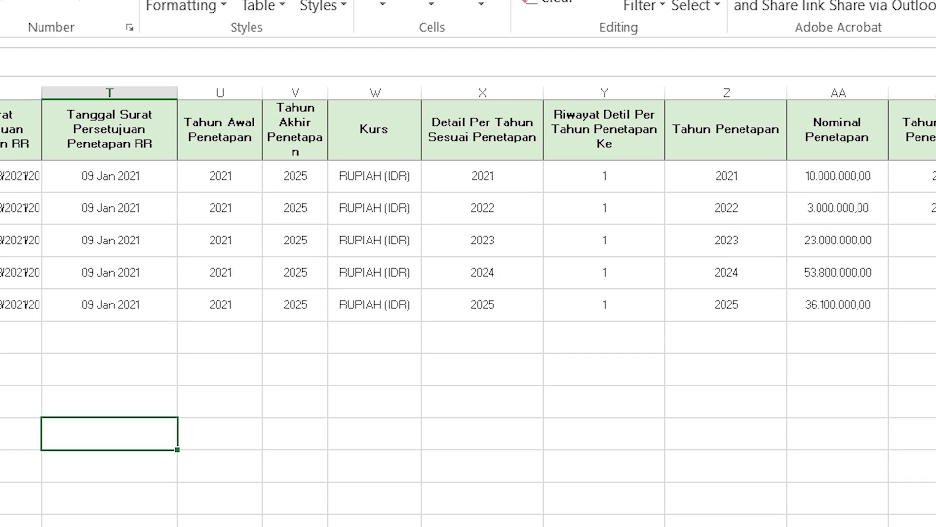
click(1, 239)
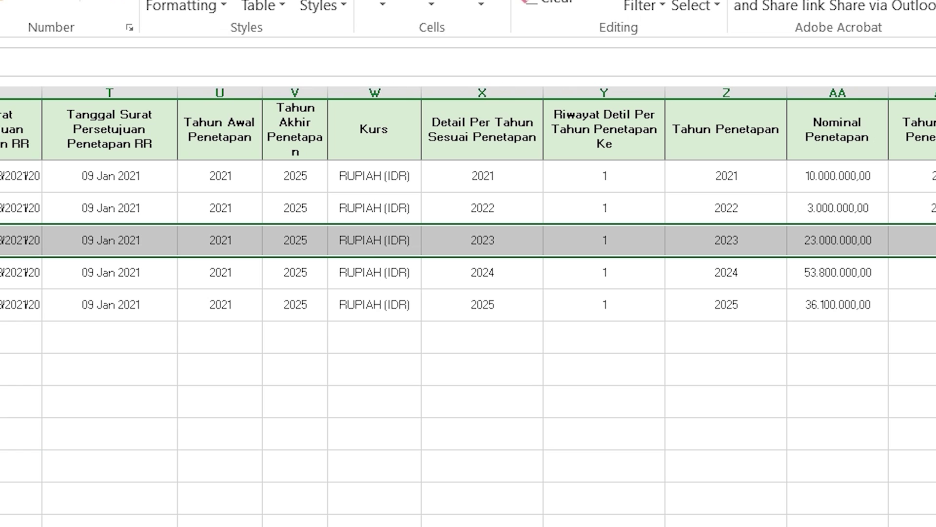
key(ctrl+plus)
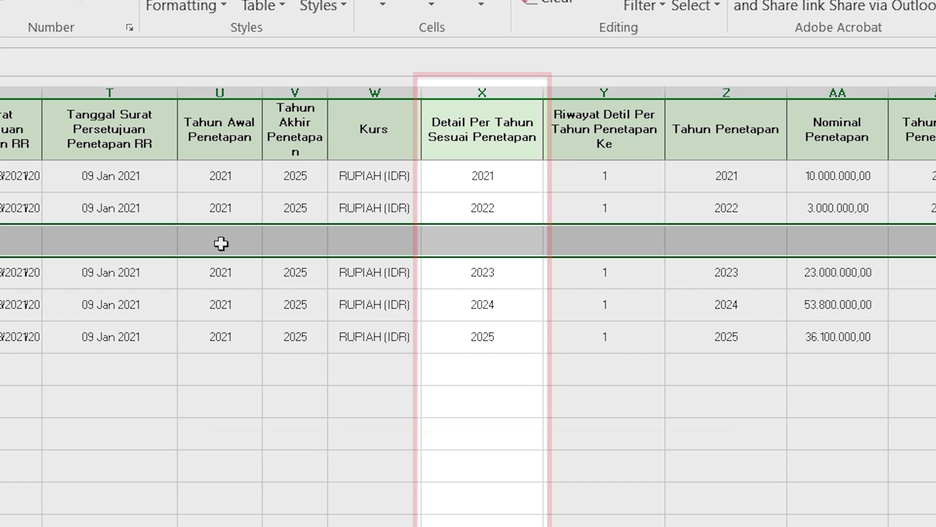
click(222, 244)
Fill the new row with Detail Per Tahun 2022, Riwayat Detil 2, Tahun Penetapan 2023, and Nominal Penetapan 1000000.
click(477, 243)
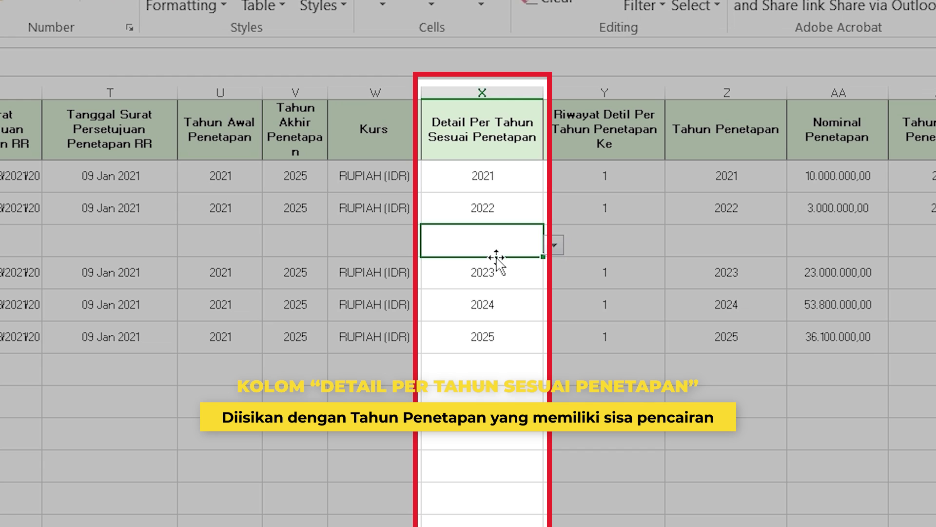
text(2022)
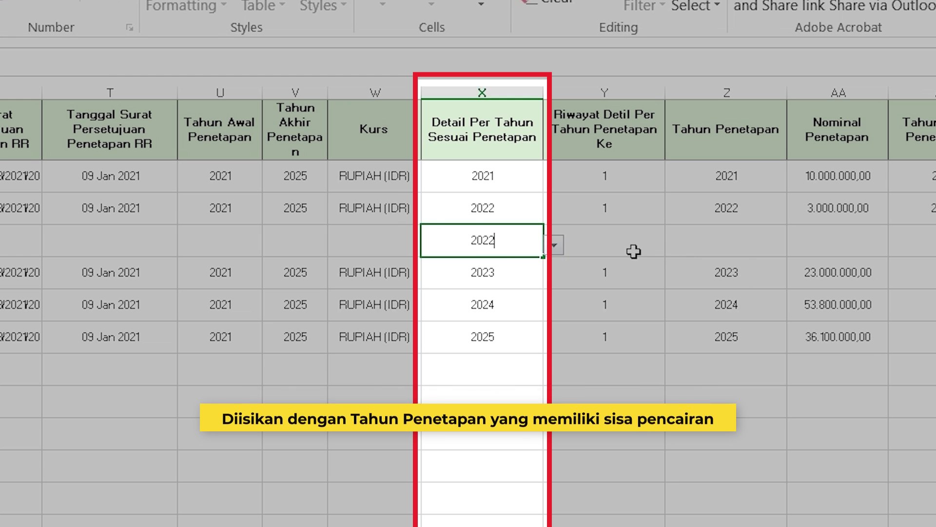
click(630, 252)
click(678, 245)
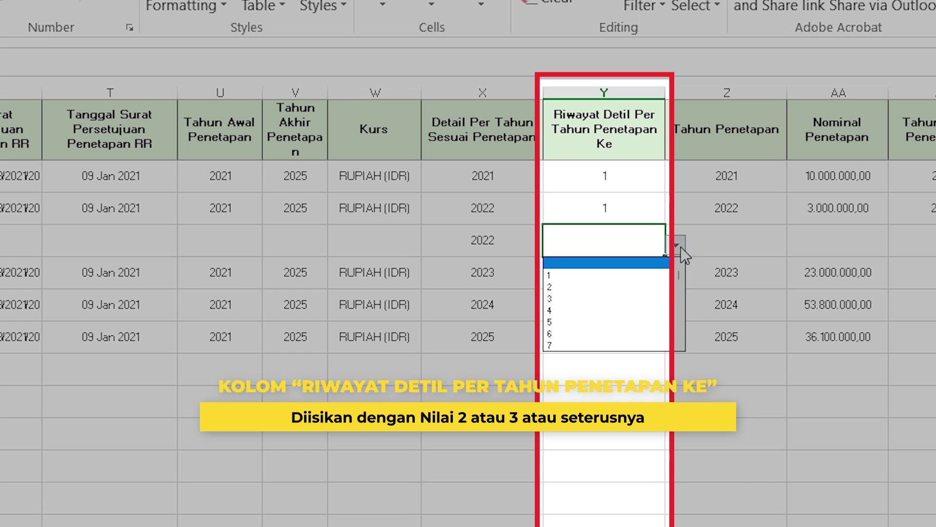
click(665, 287)
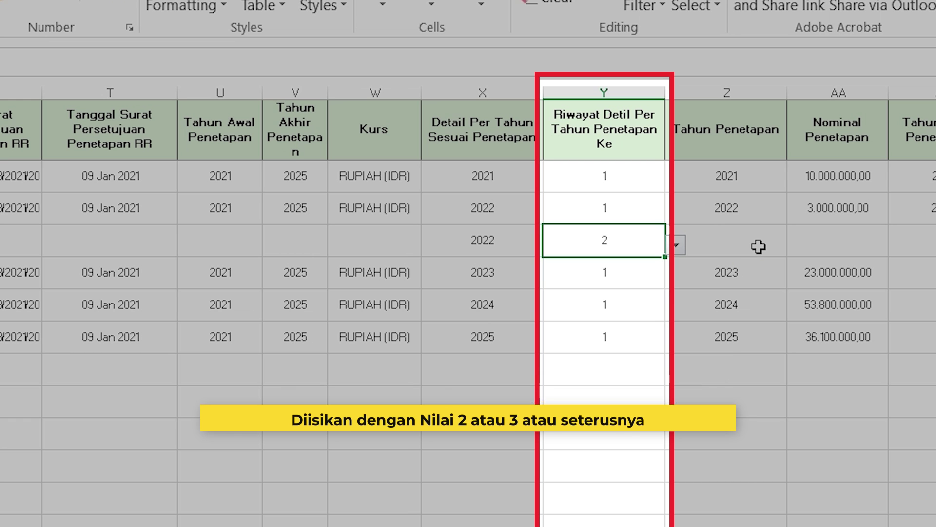
click(743, 247)
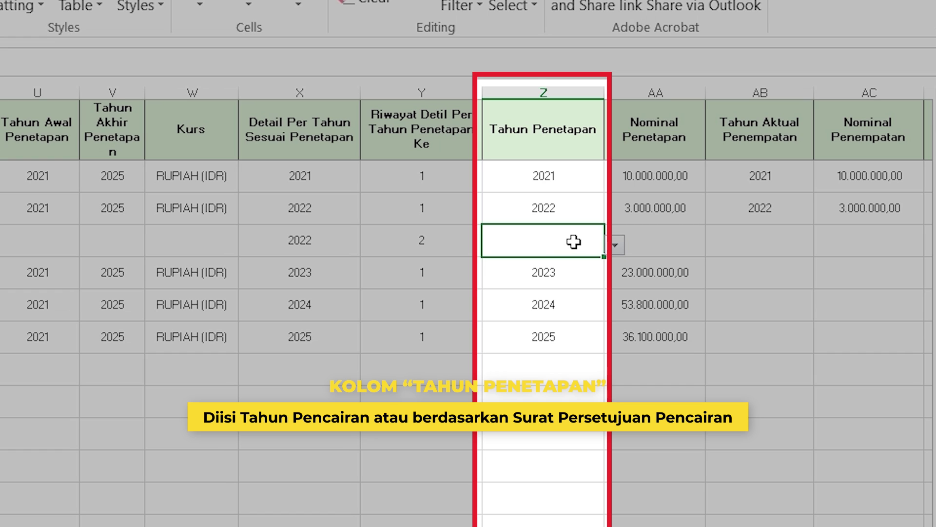
text(2023)
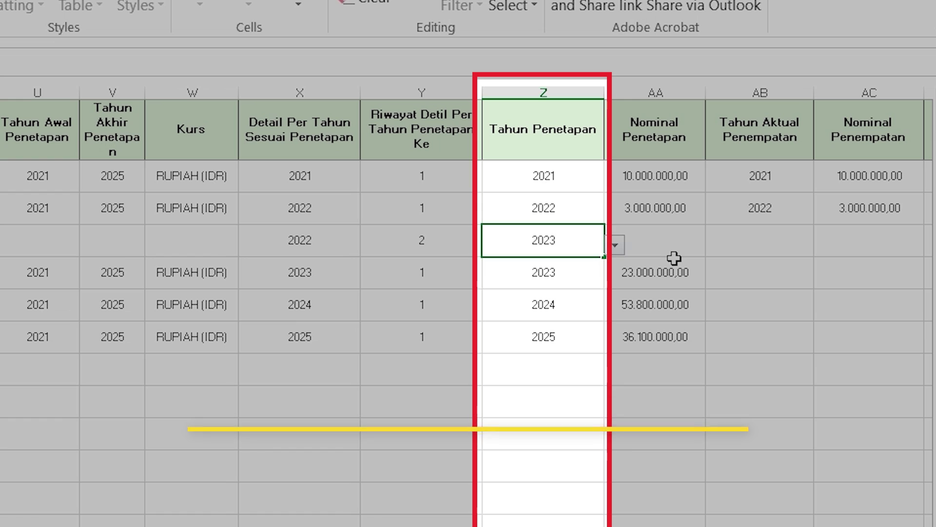
text(1000000)
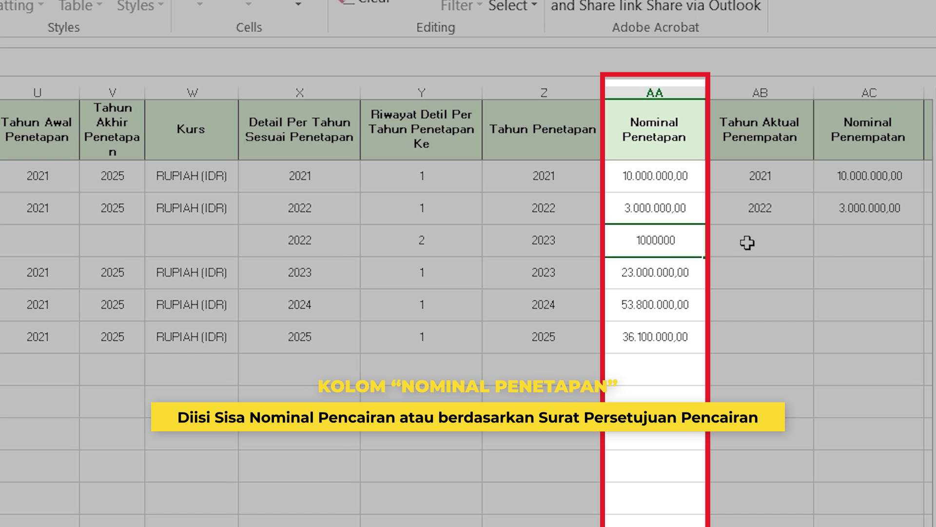
Commit 1000000 as the new row's Nominal Penetapan, displayed as 1.000.000,00.
click(746, 241)
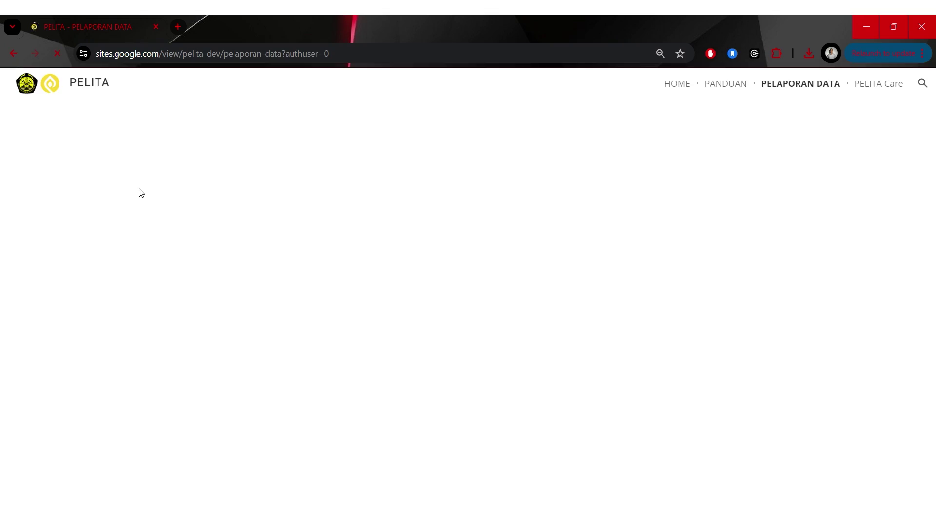
Enter the PIC's name, e-mail and WhatsApp number, with Perusahaan 'PT BC'.
click(146, 178)
click(163, 227)
click(171, 271)
text(08111213)
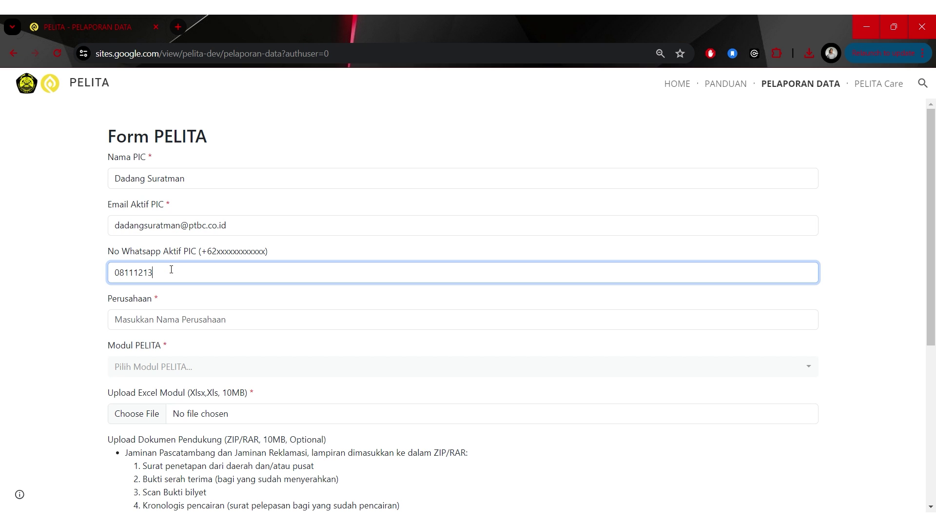
click(151, 323)
text(PT BC)
Choose the Jaminan Reklamasi module and attach the Jaminan Reklamasi Final Excel file.
click(156, 366)
click(141, 418)
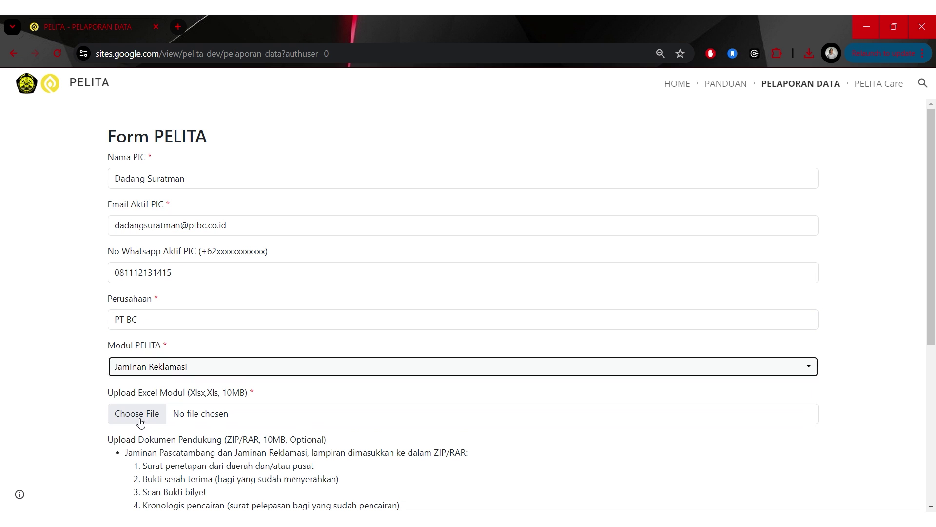
click(137, 413)
double_click(432, 113)
Attach the Dokumen Pendukung JamRek archive, tick the data accuracy statement, and submit the report.
scroll(422, 359, down, 4)
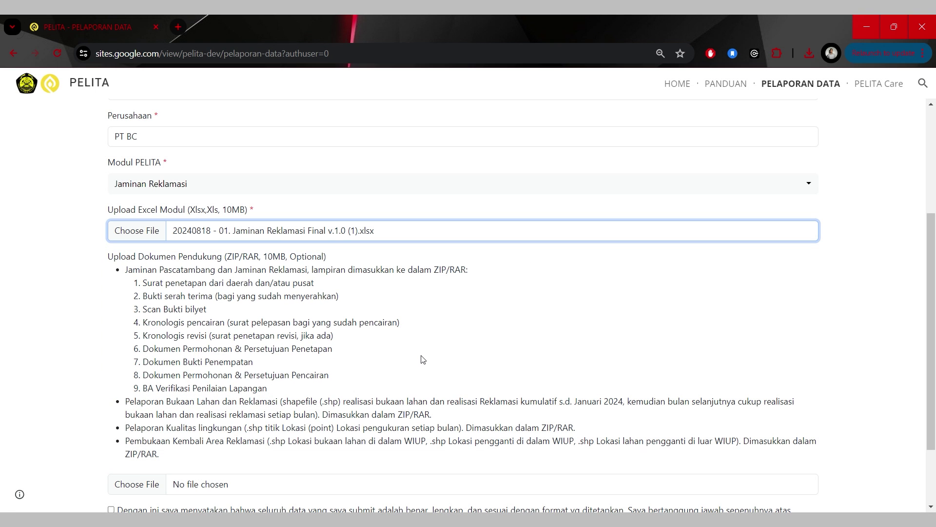
scroll(421, 355, down, 2)
click(142, 394)
click(425, 130)
click(616, 290)
click(110, 422)
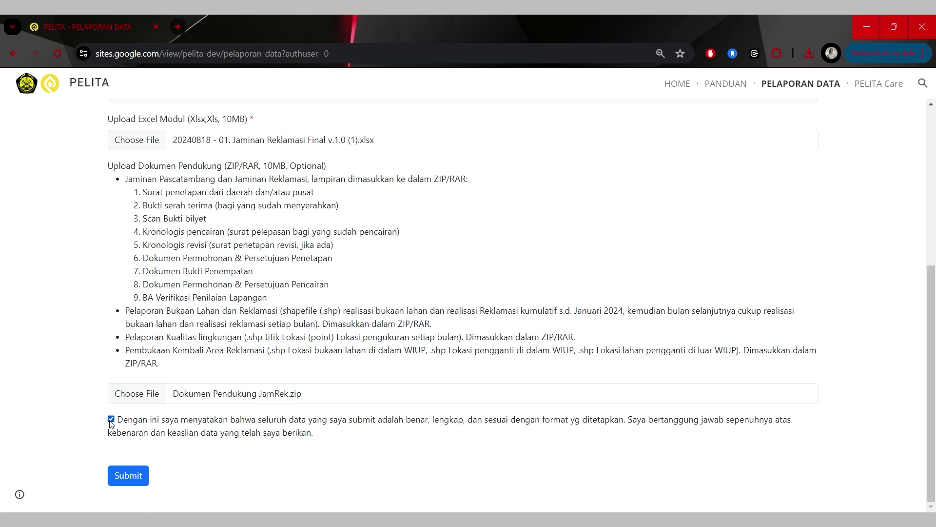
click(139, 474)
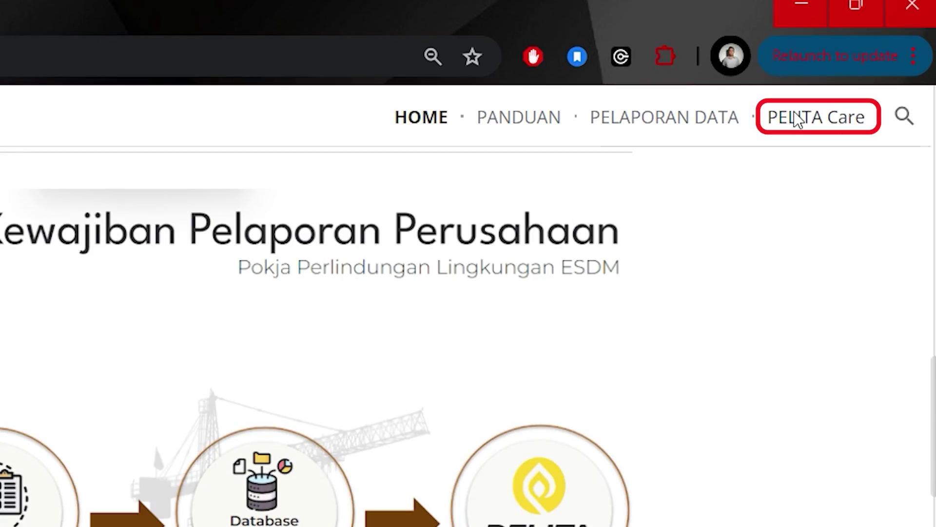
Go to PELITA Care and expand the 'Apa manfaat PELITA ?' and 'Apa saja fitur PELITA ?' answers.
click(791, 117)
scroll(480, 205, down, 5)
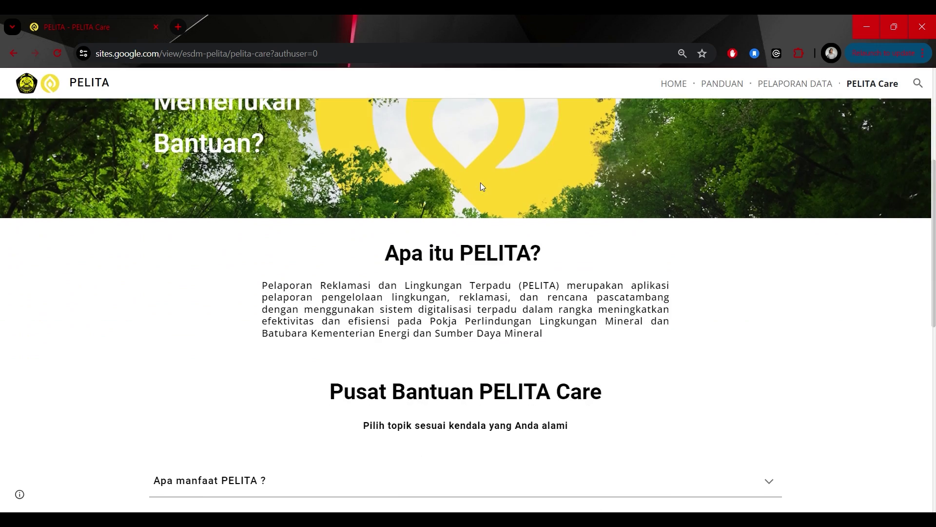
scroll(479, 213, down, 3)
click(767, 182)
scroll(545, 236, down, 3)
click(767, 242)
Expand the FAQ answers on benefits over manual reporting, technical help, verifying reports, and the guide.
scroll(523, 265, down, 5)
click(769, 296)
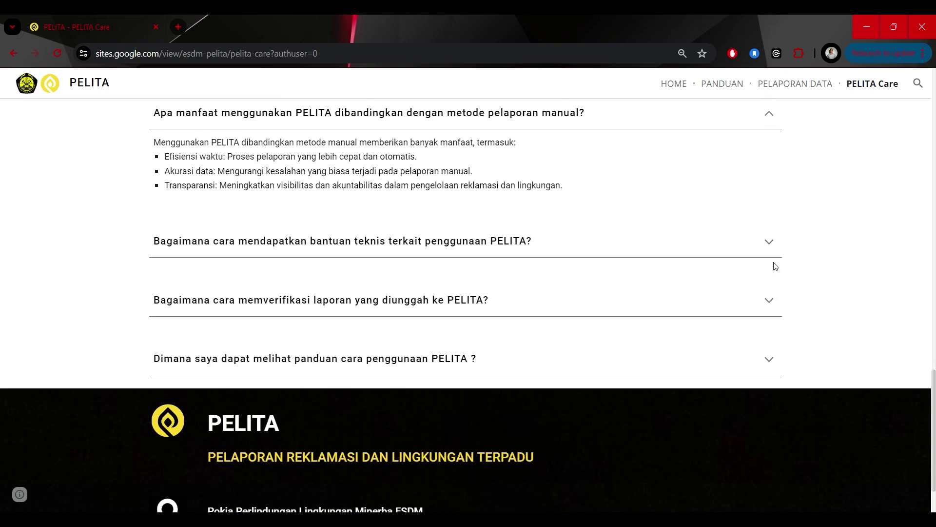
click(766, 256)
click(769, 337)
click(769, 434)
scroll(696, 403, down, 4)
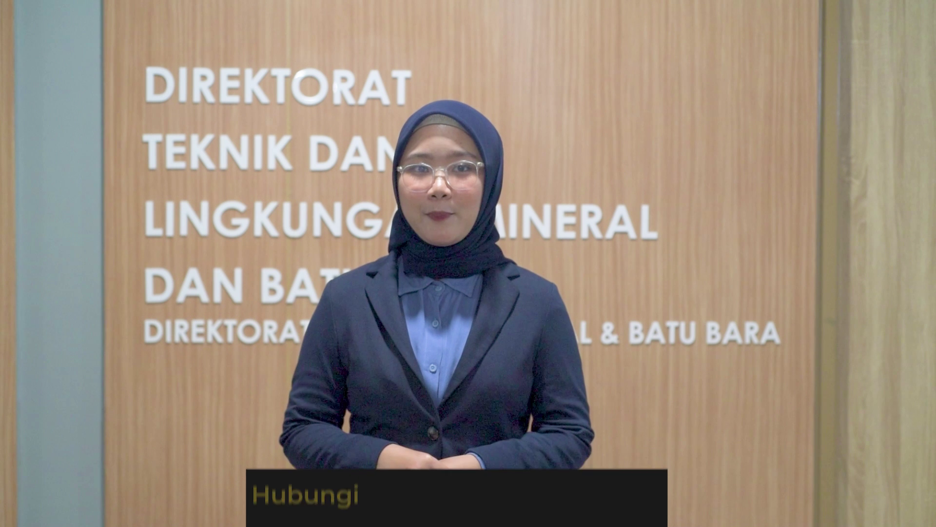